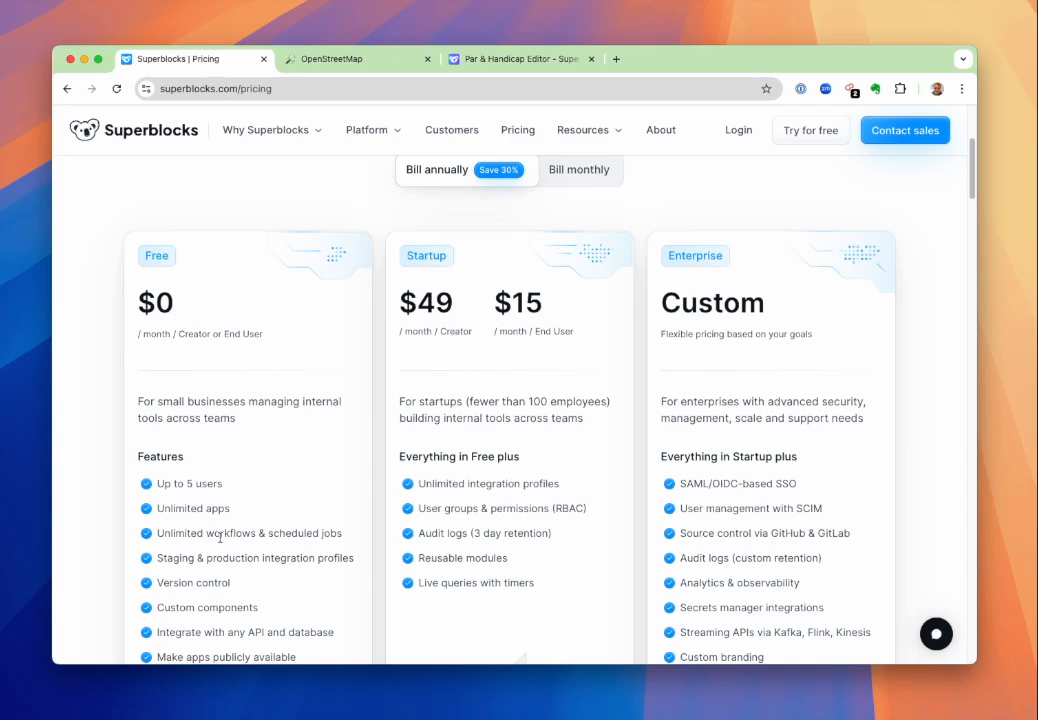
scroll(220, 537, "down", 1)
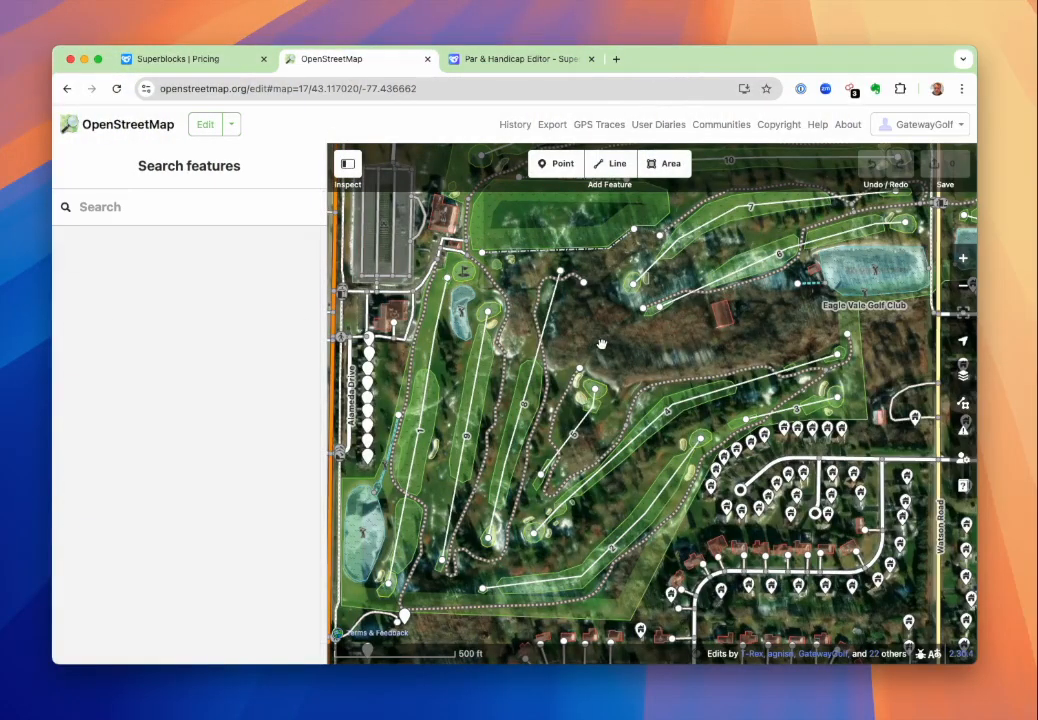
Inspect the feature type and tags of the hole 1 fairway and of the water hazard near that hole.
left_click_drag(598, 341, 658, 334)
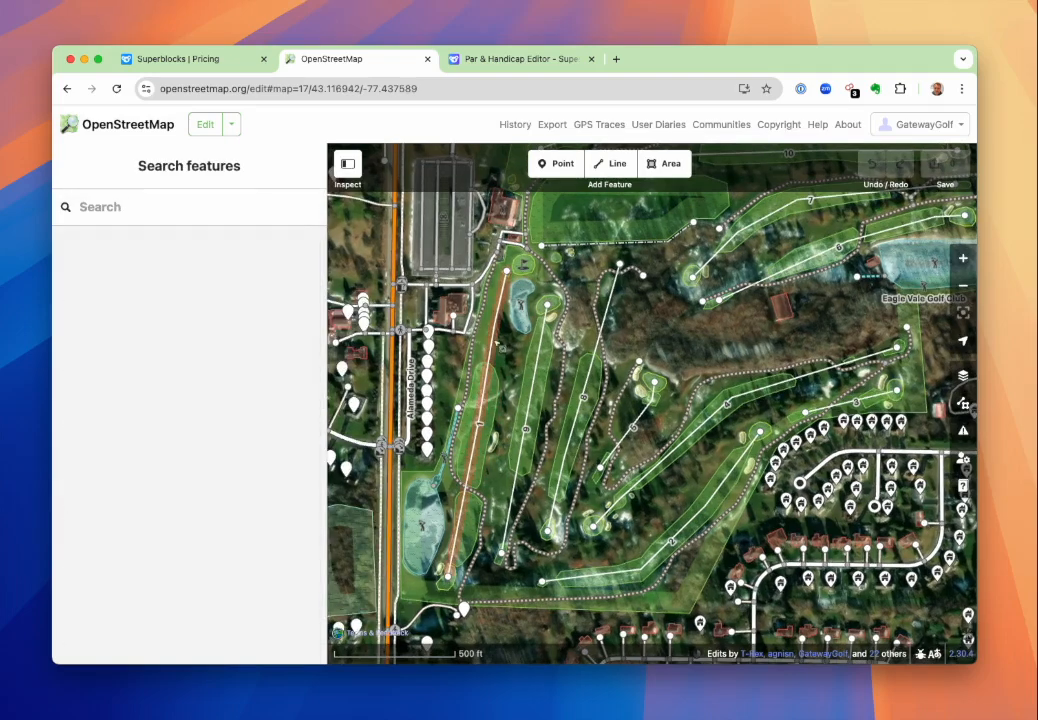
left_click(487, 408)
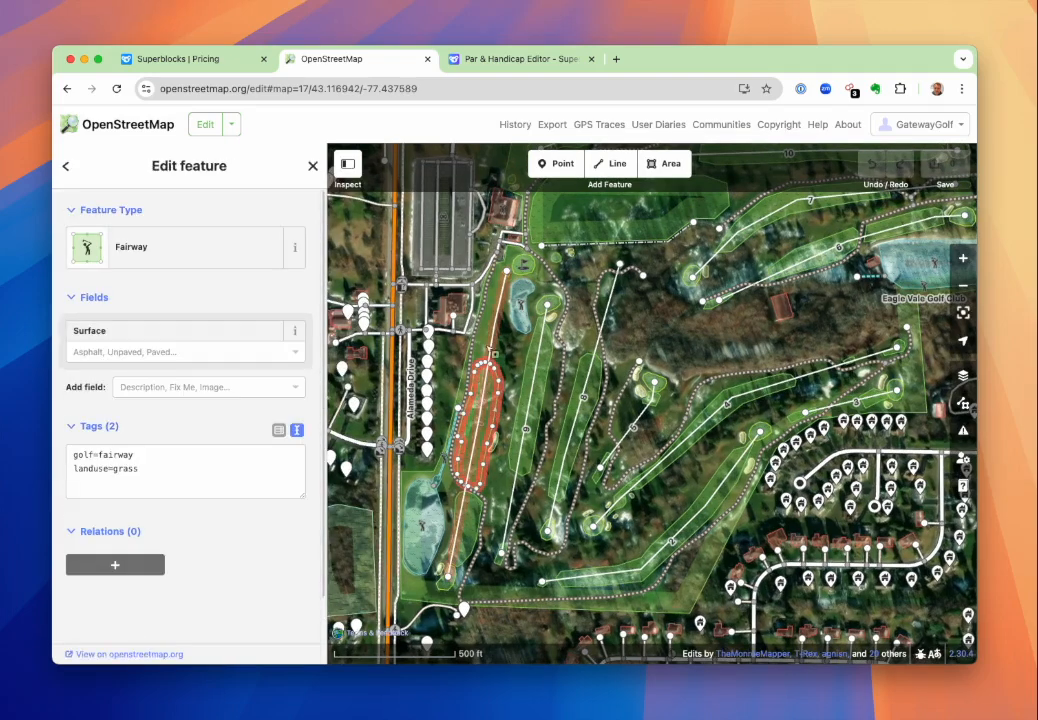
left_click(490, 402)
left_click(488, 406)
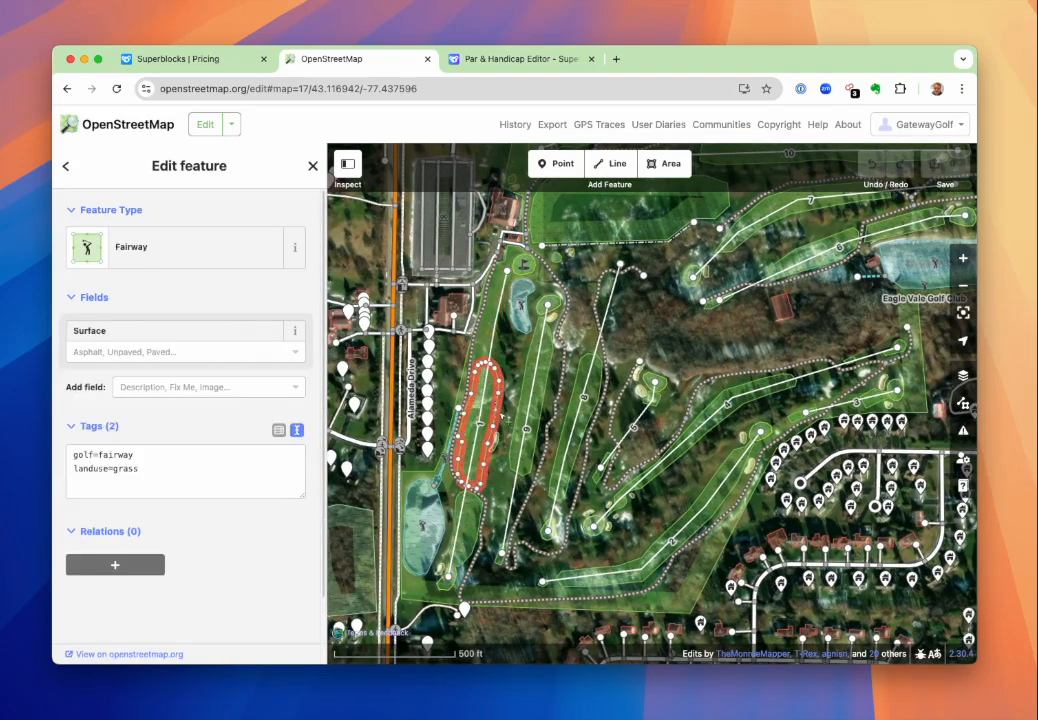
left_click(428, 549)
left_click(428, 549)
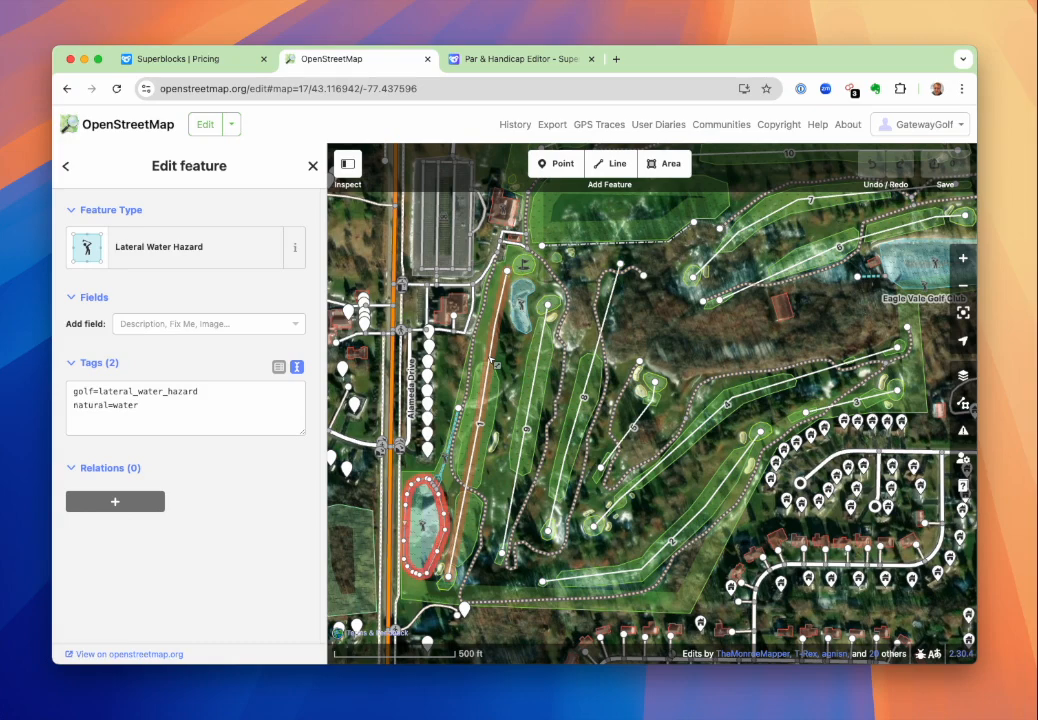
Select the hole 1 line on the map and inspect its hole number, par and handicap fields.
left_click(490, 363)
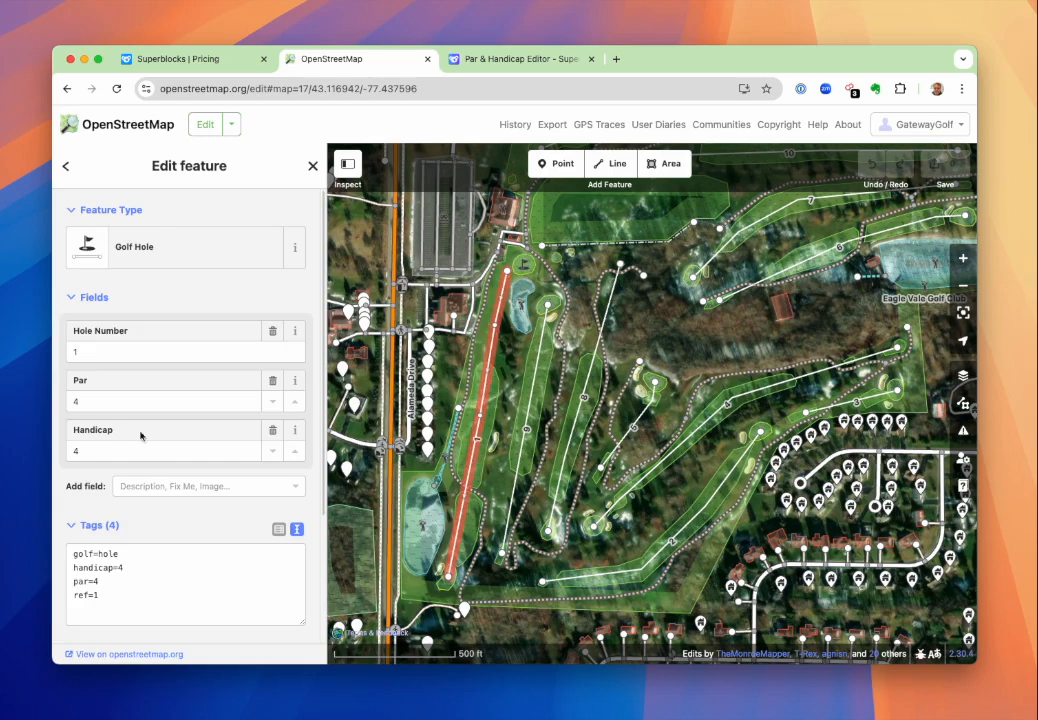
left_click(112, 403)
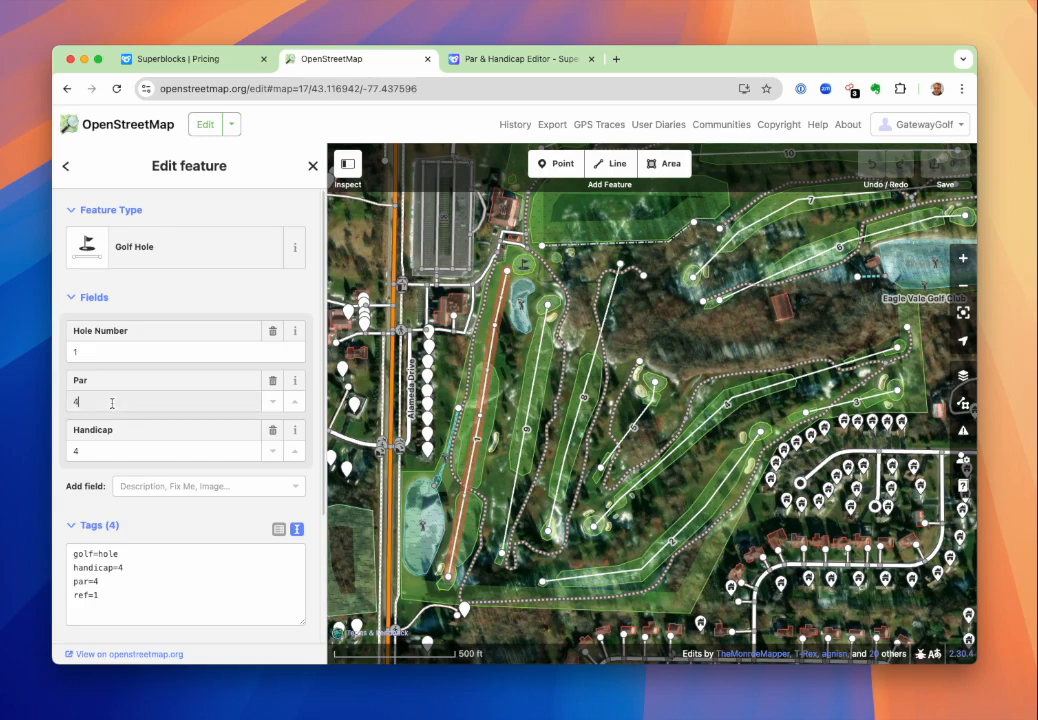
left_click(139, 450)
left_click(215, 356)
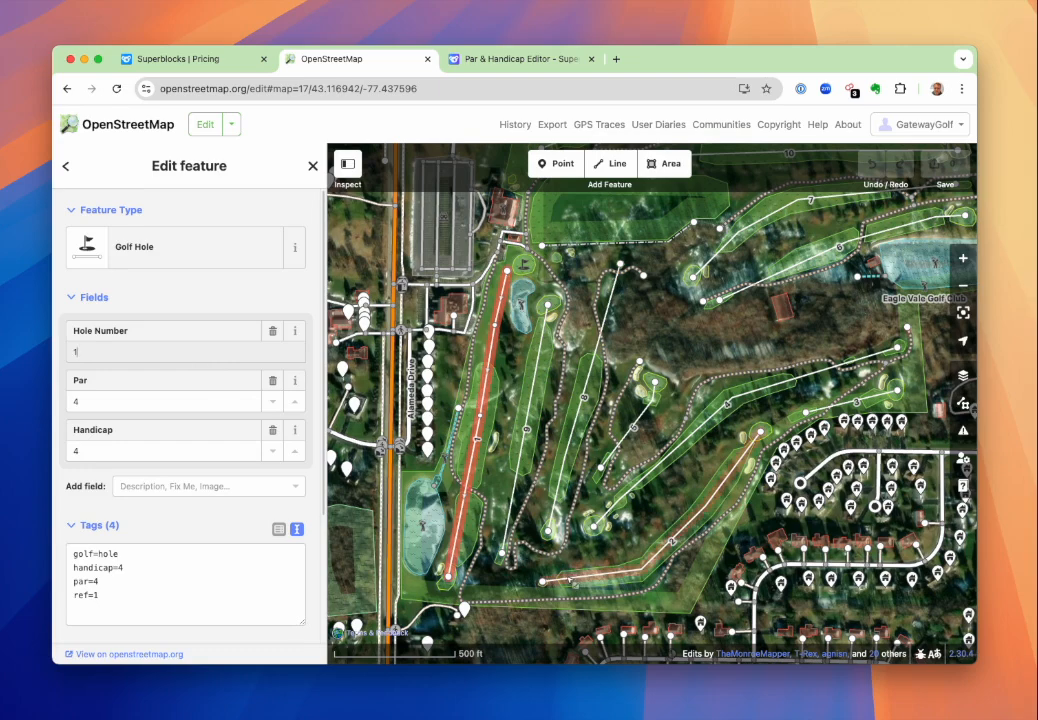
Inspect the details of the hole 2 and hole 3 lines and of the surrounding Eagle Vale Golf Club course area.
left_click(706, 505)
left_click_drag(735, 514, 628, 564)
left_click(778, 450)
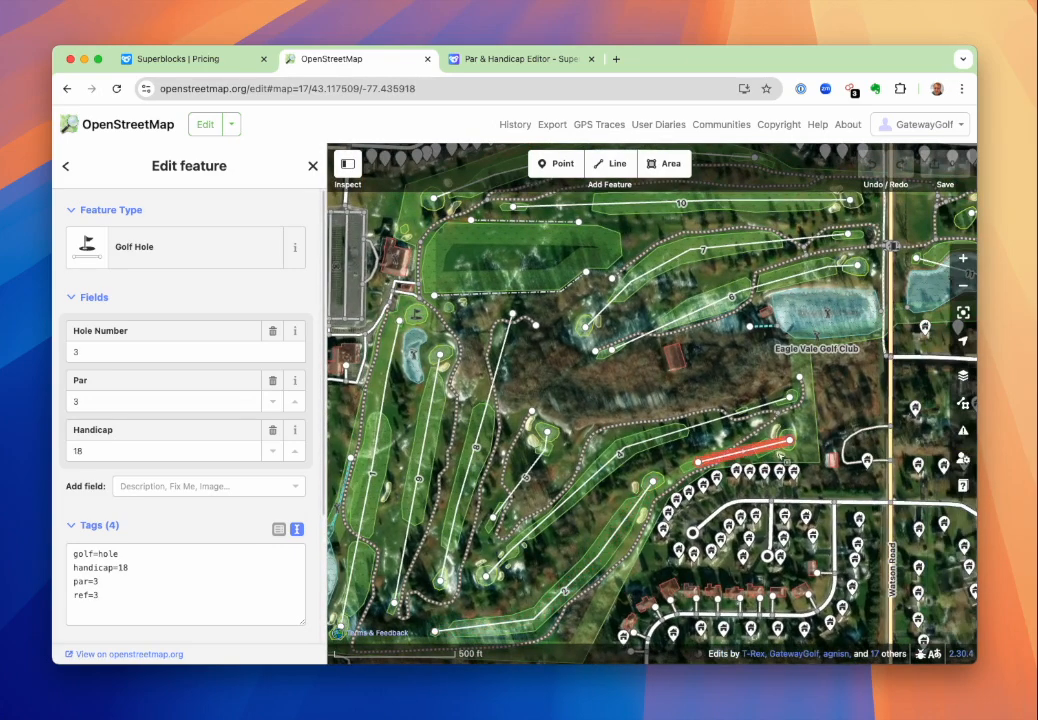
left_click(114, 398)
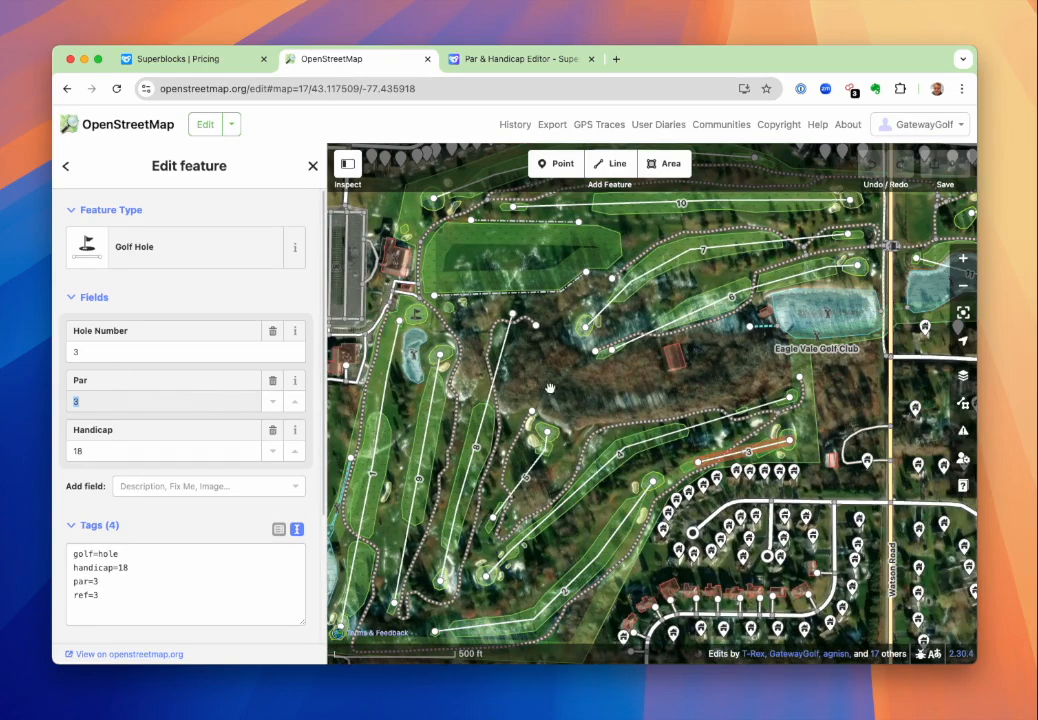
left_click_drag(595, 387, 545, 399)
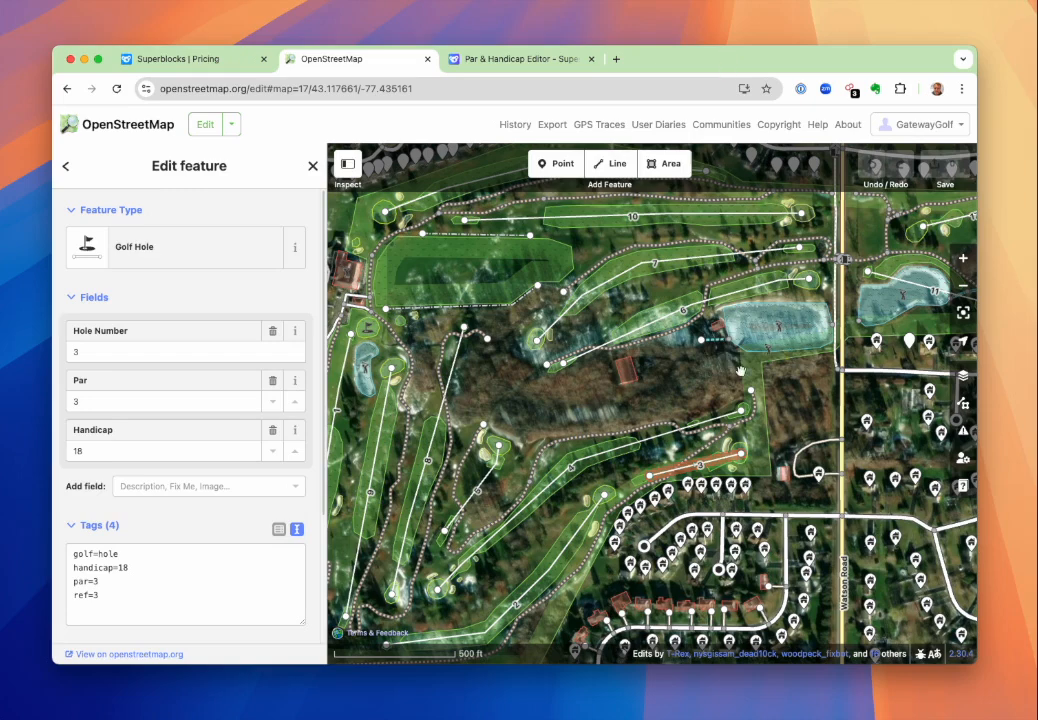
left_click(740, 371)
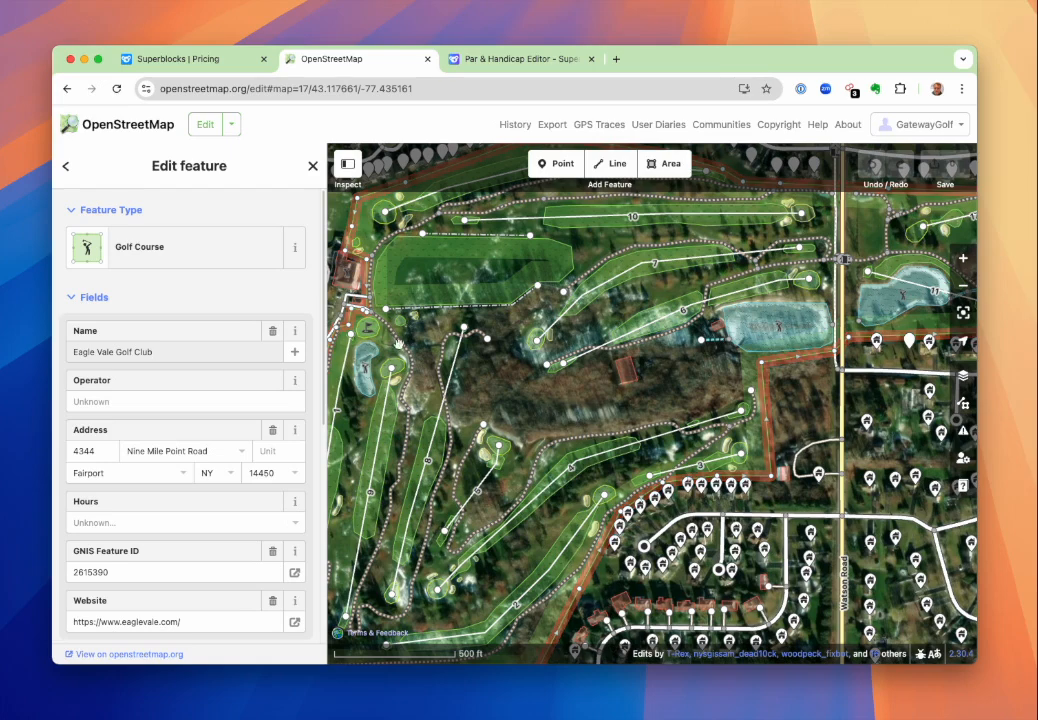
Switch to the Par & Handicap Editor in Superblocks and search for the course name "Eagle Vale".
left_click(395, 58)
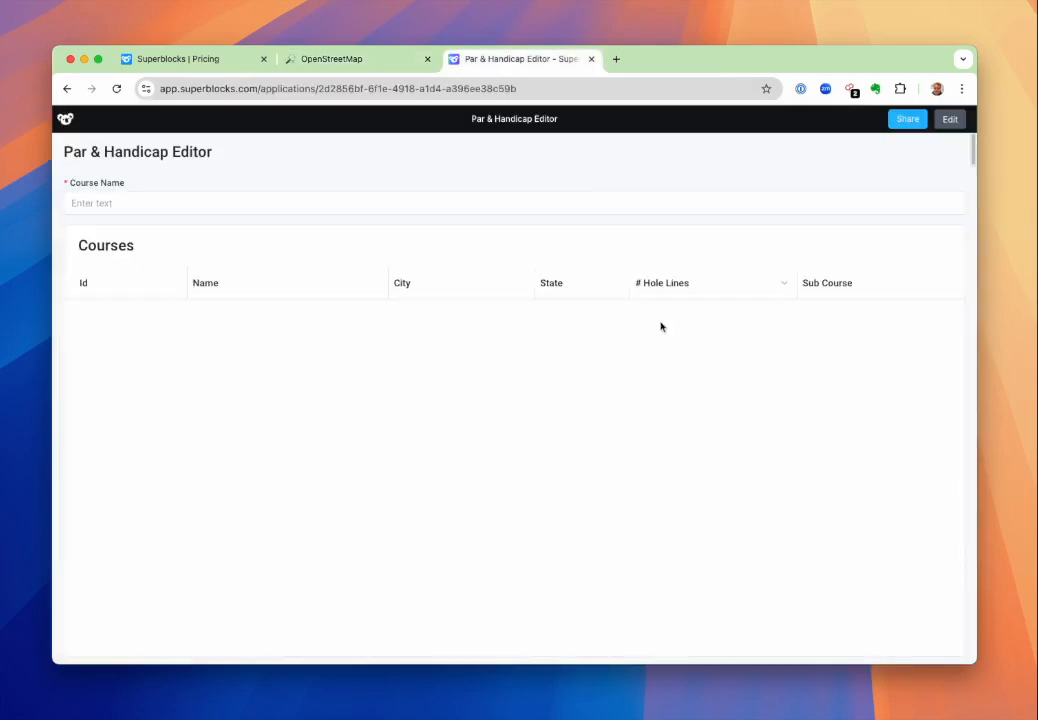
left_click(123, 205)
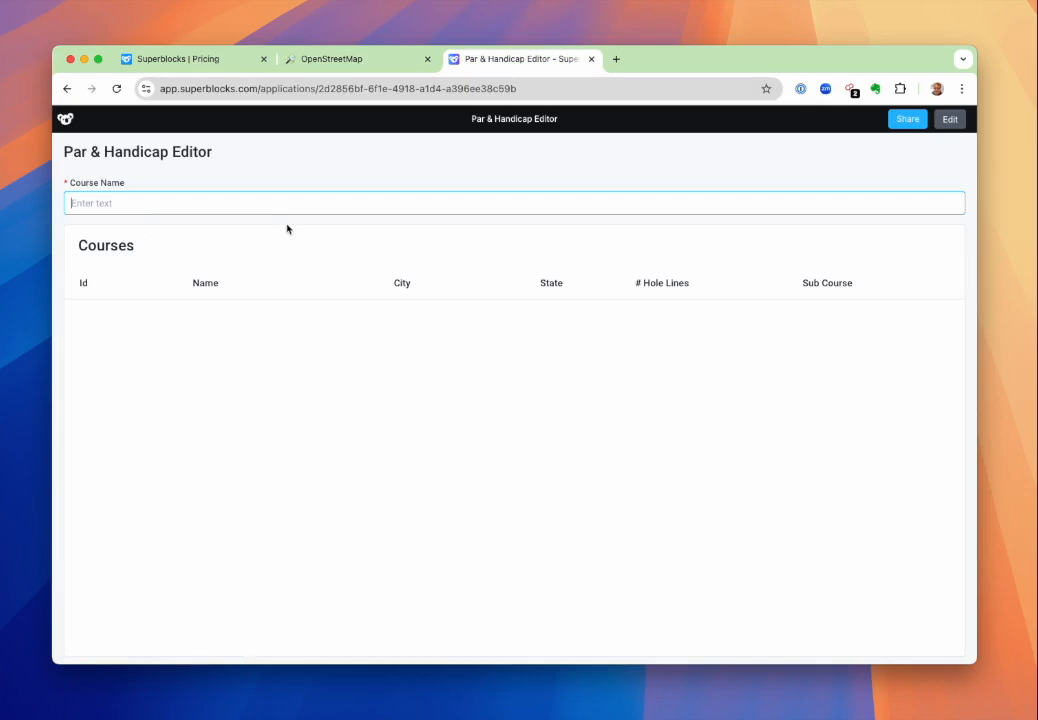
type("Eag")
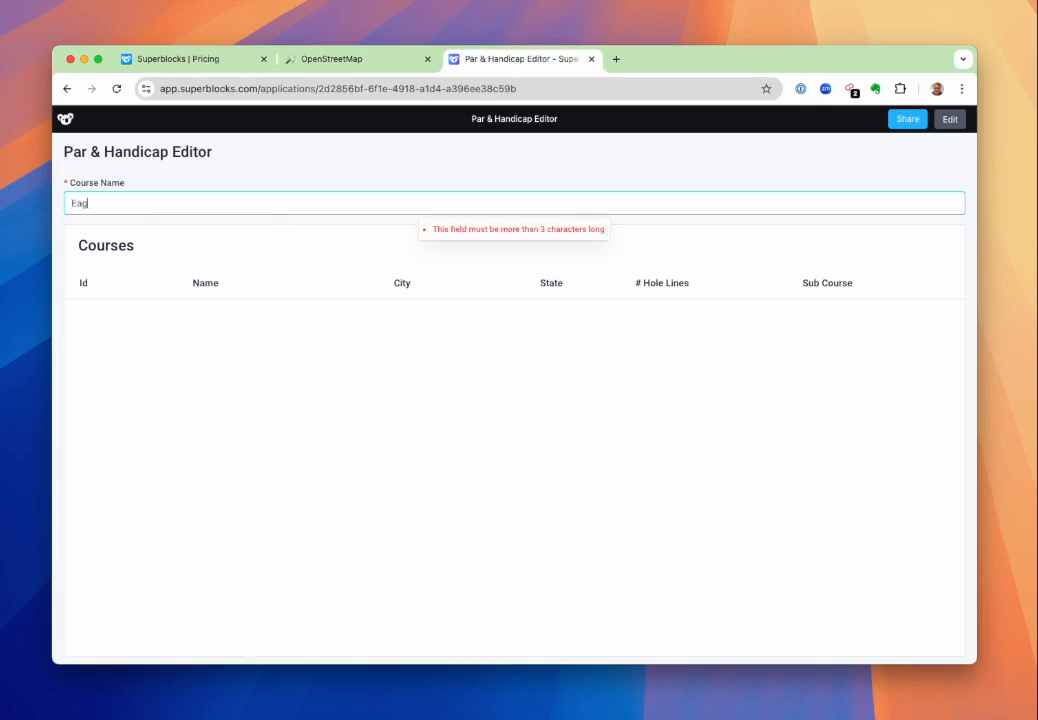
type("le Vale")
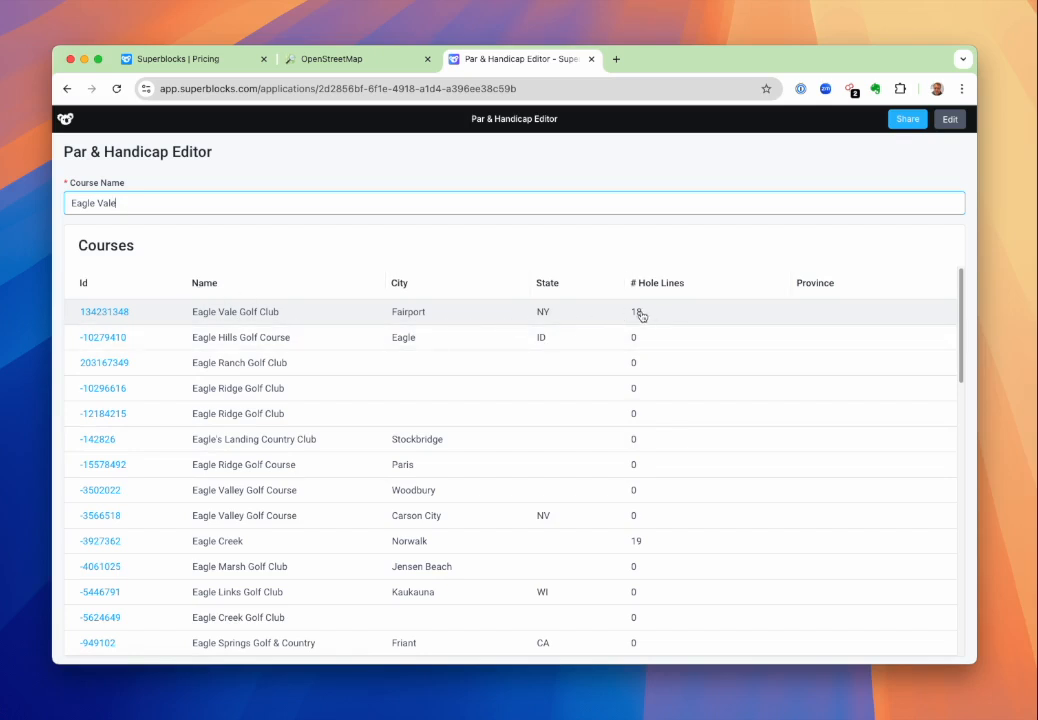
View the OpenStreetMap record of Eagle Vale Golf Club and return to the course list.
left_click(120, 313)
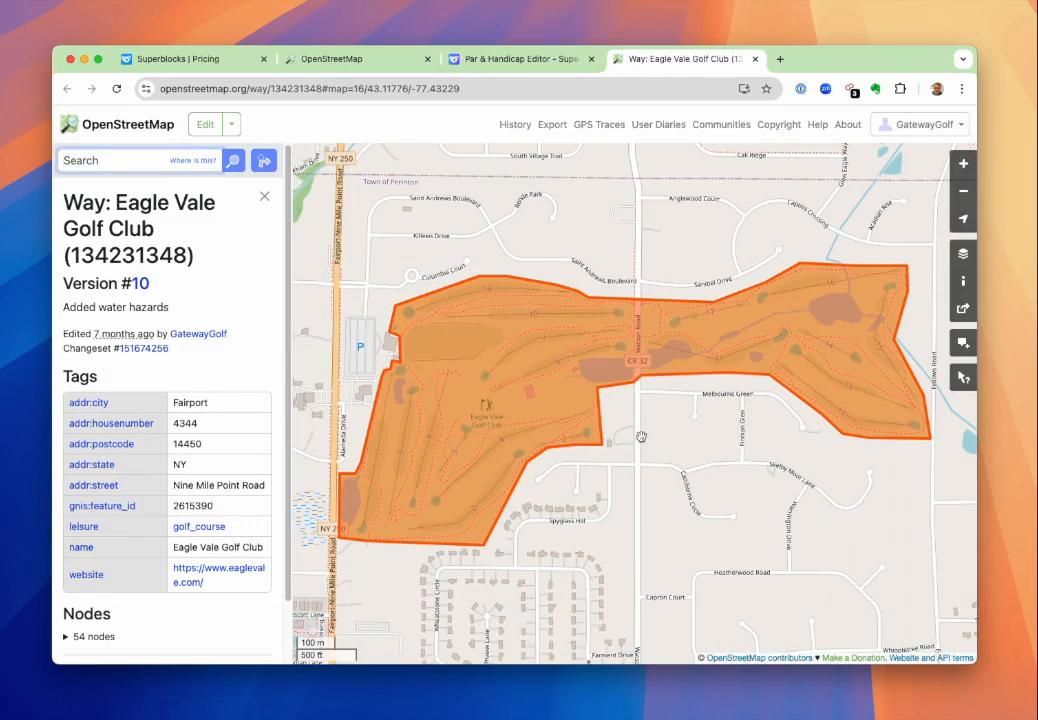
left_click(754, 60)
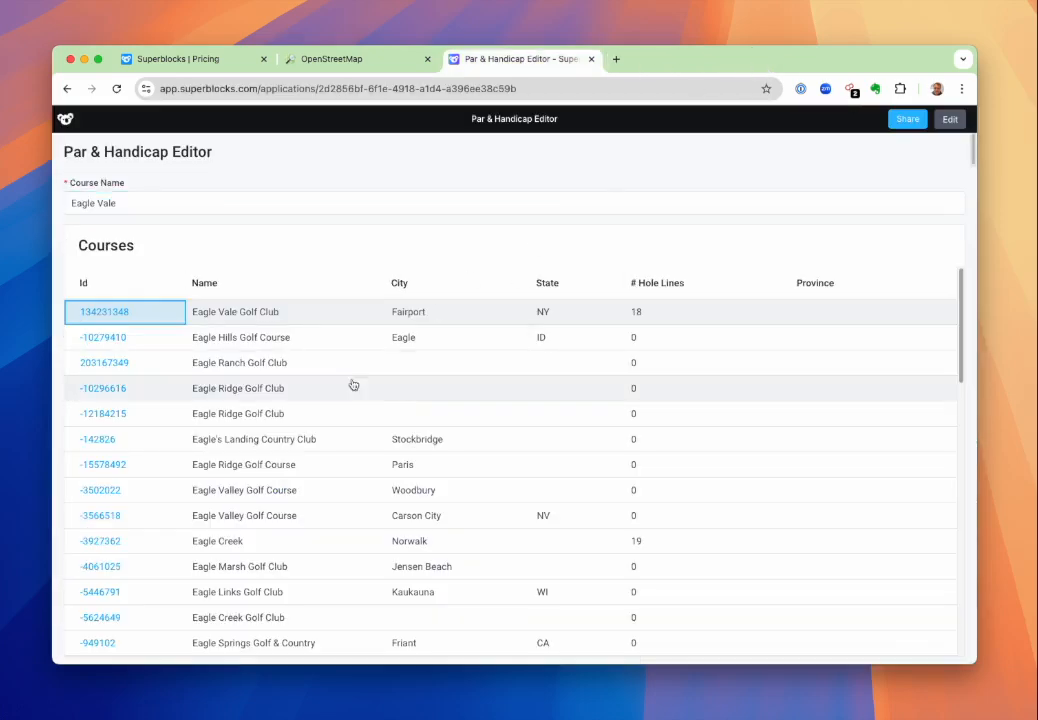
Open the holes table of Eagle Vale Golf Club and look through the par and handicap values.
left_click(252, 313)
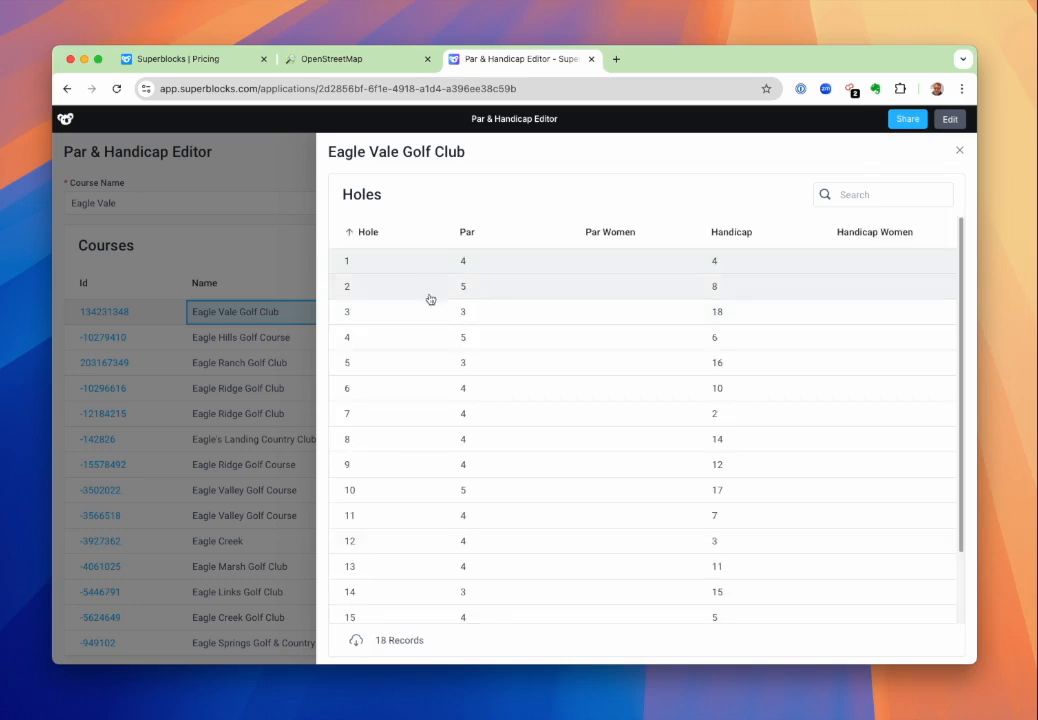
scroll(412, 505, "down", 3)
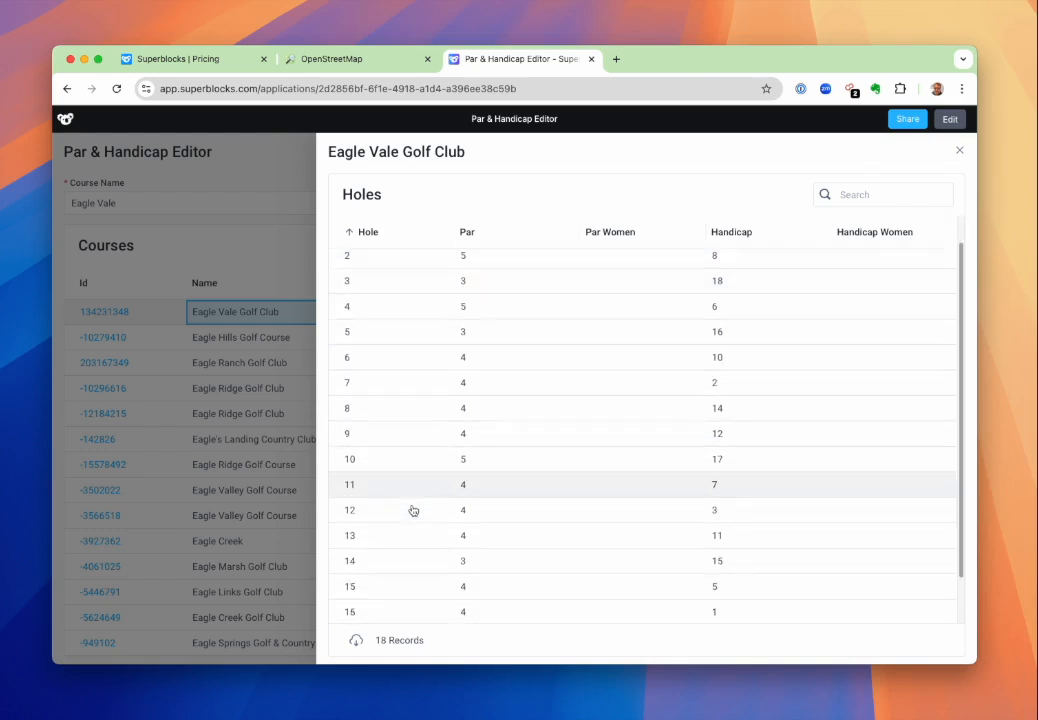
scroll(412, 505, "up", 3)
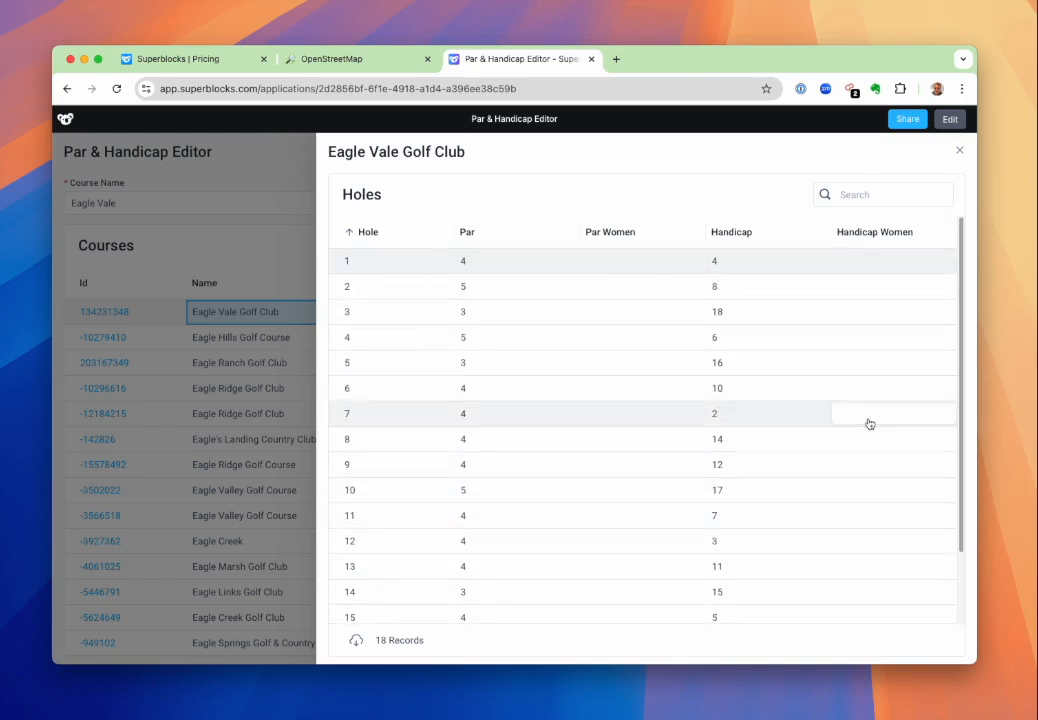
Enter 4 as the par for hole 1 in the holes table.
left_click(531, 266)
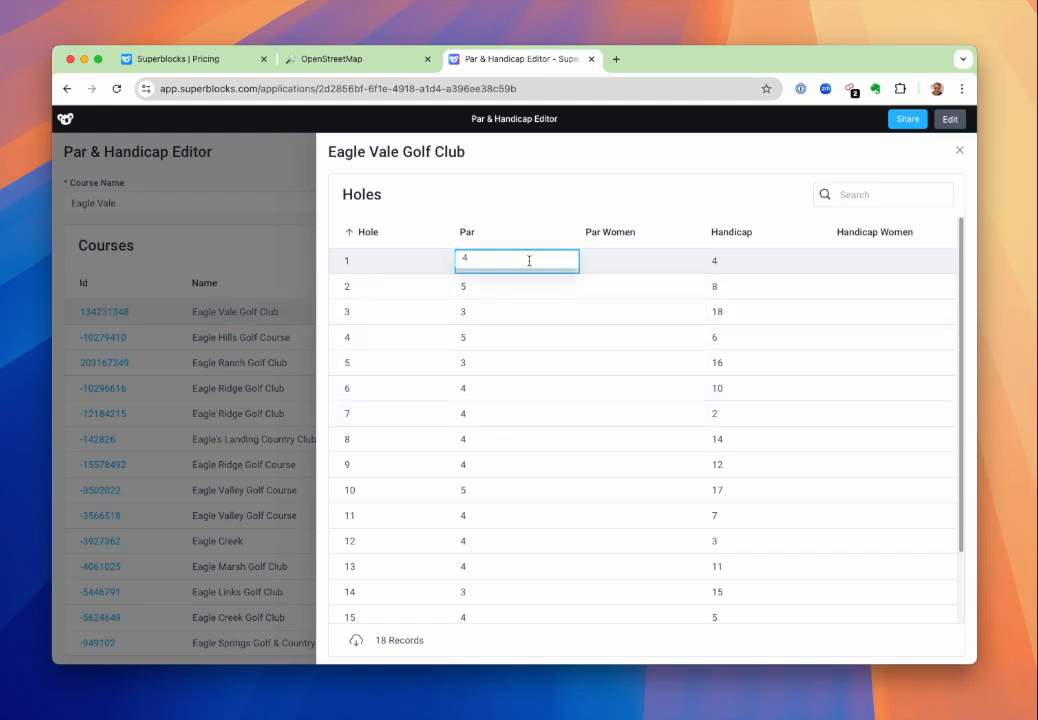
key("super+a")
type("4")
key("Return")
Set the par of hole 3 to 5, hole 4 to 6, hole 5 to 8 and hole 7 to 45.
key("Down")
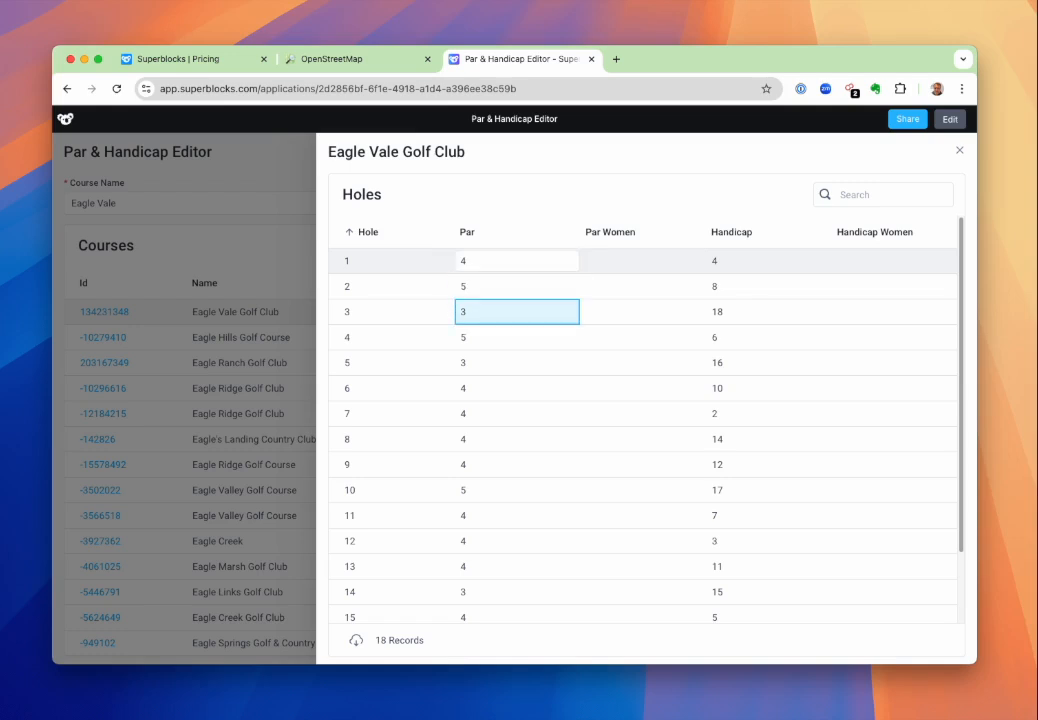
type("5")
key("Return")
type("6")
key("Return")
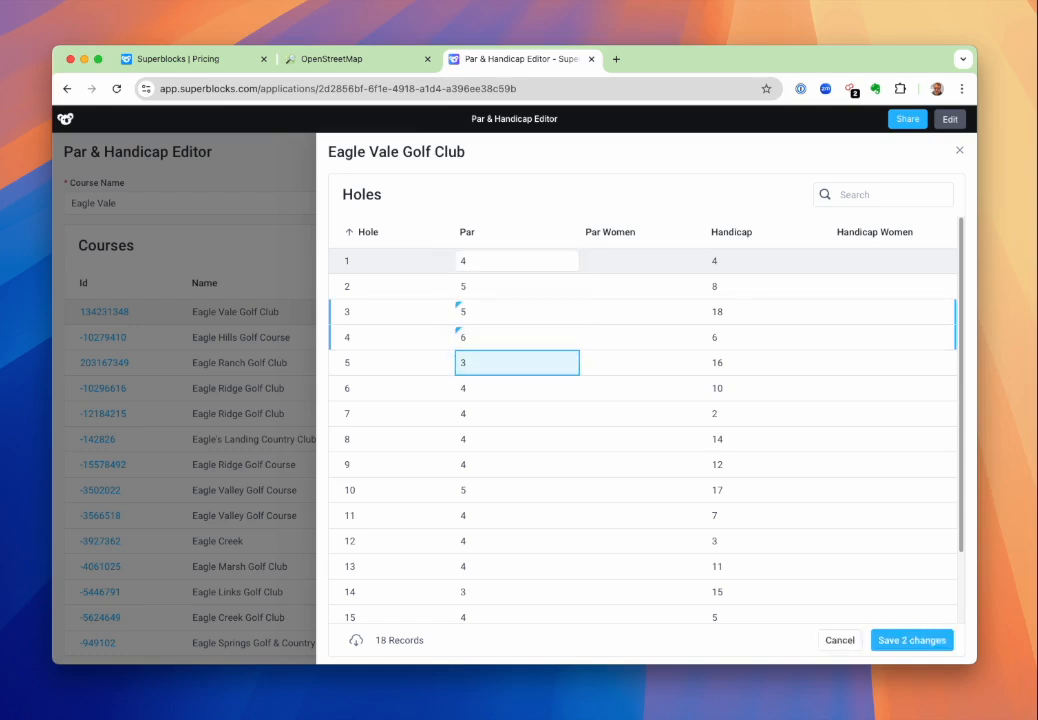
type("8")
key("Return")
key("Down")
type("45")
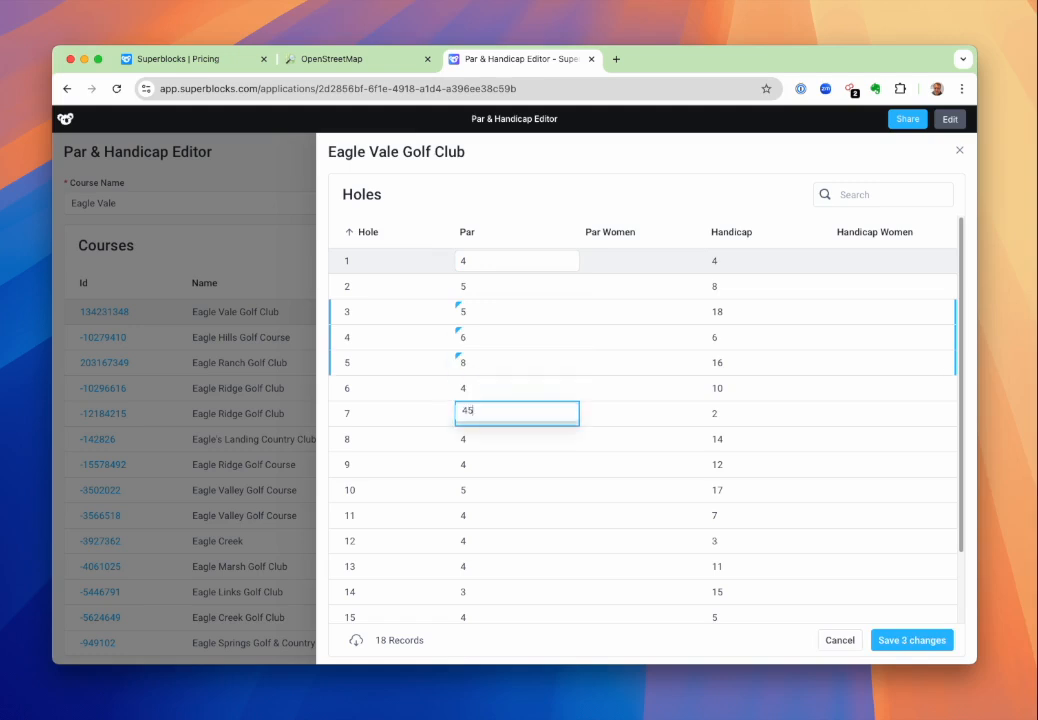
key("Return")
Move the cell selection to the Handicap Women value of hole 1.
key("Up")
key("Up")
key("Up")
key("Up")
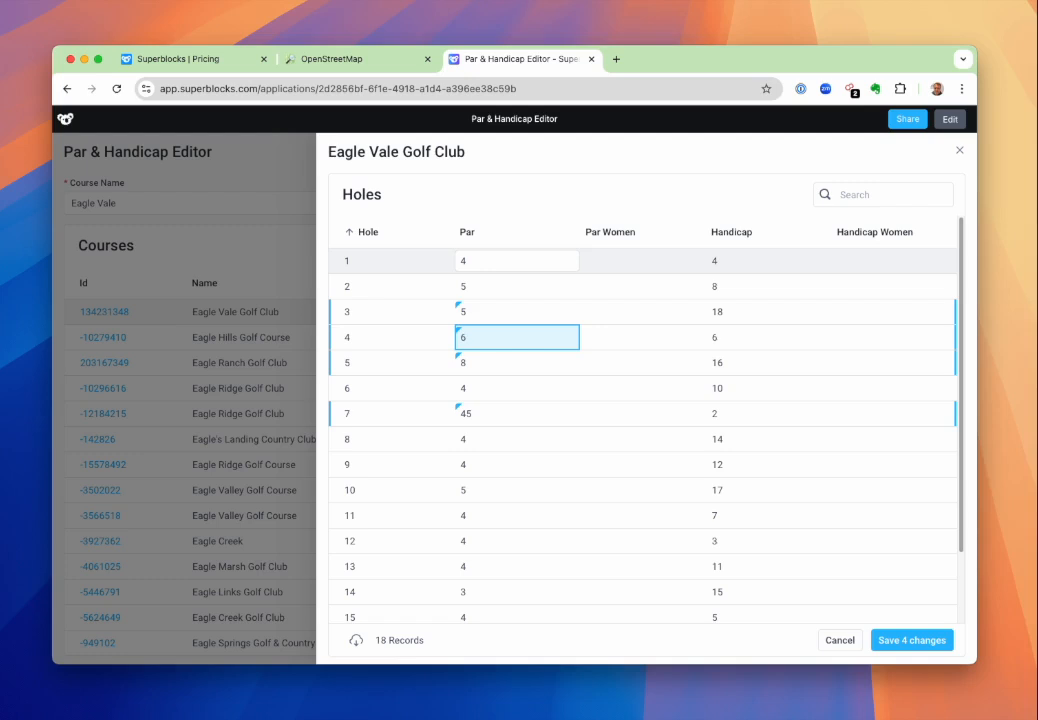
key("Up")
key("Up")
key("Up")
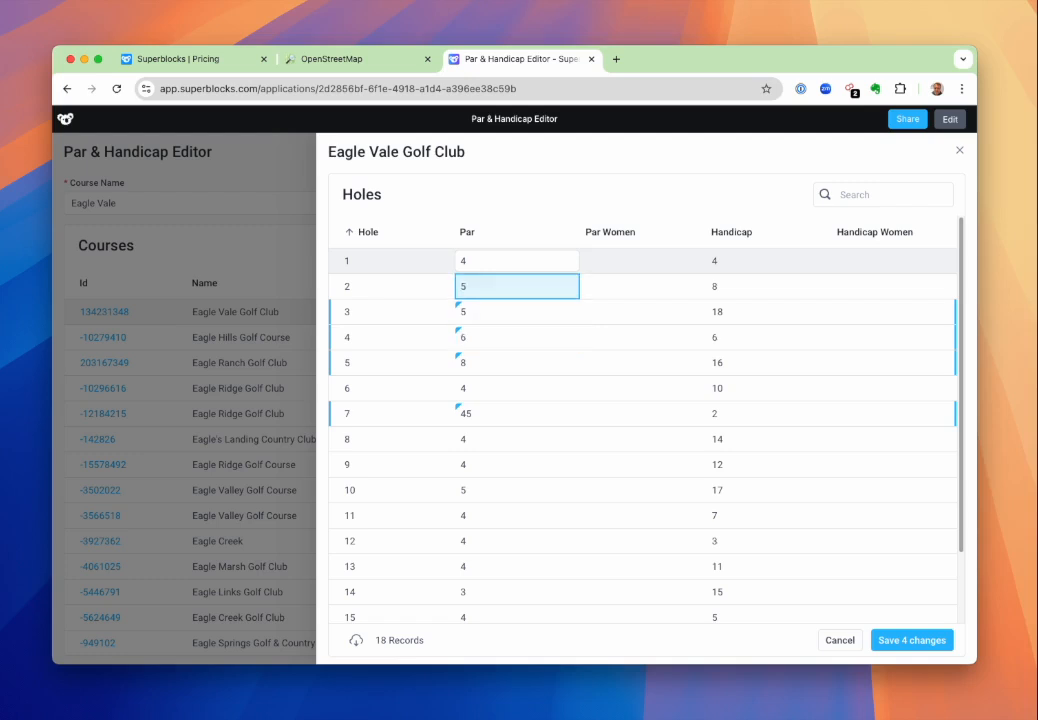
key("Right")
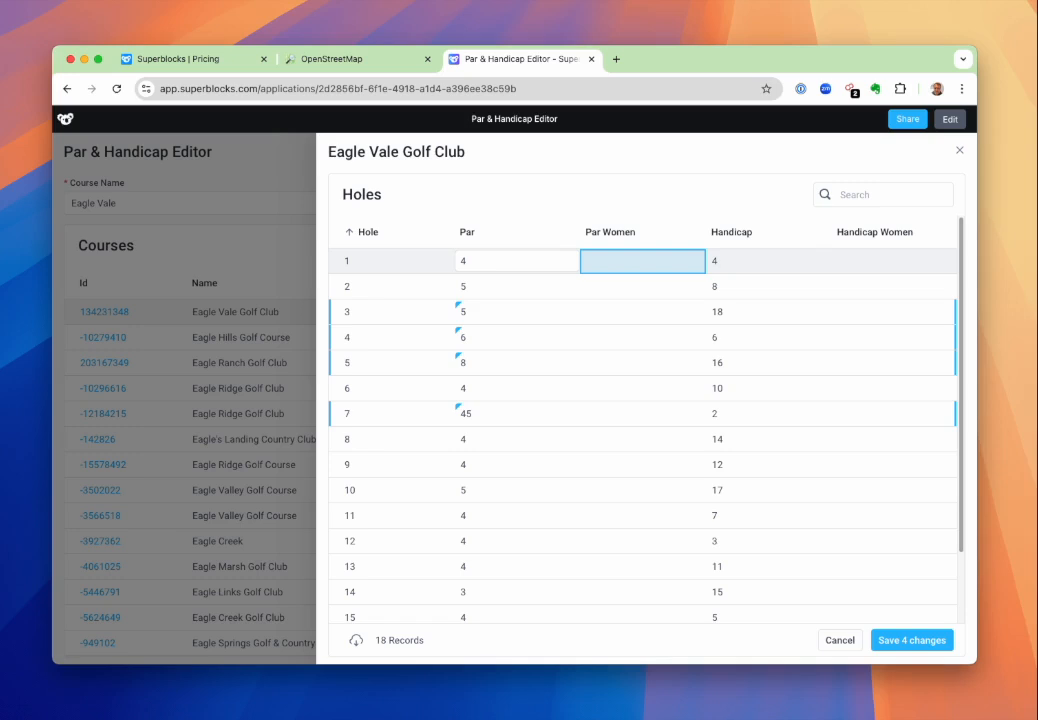
key("Right")
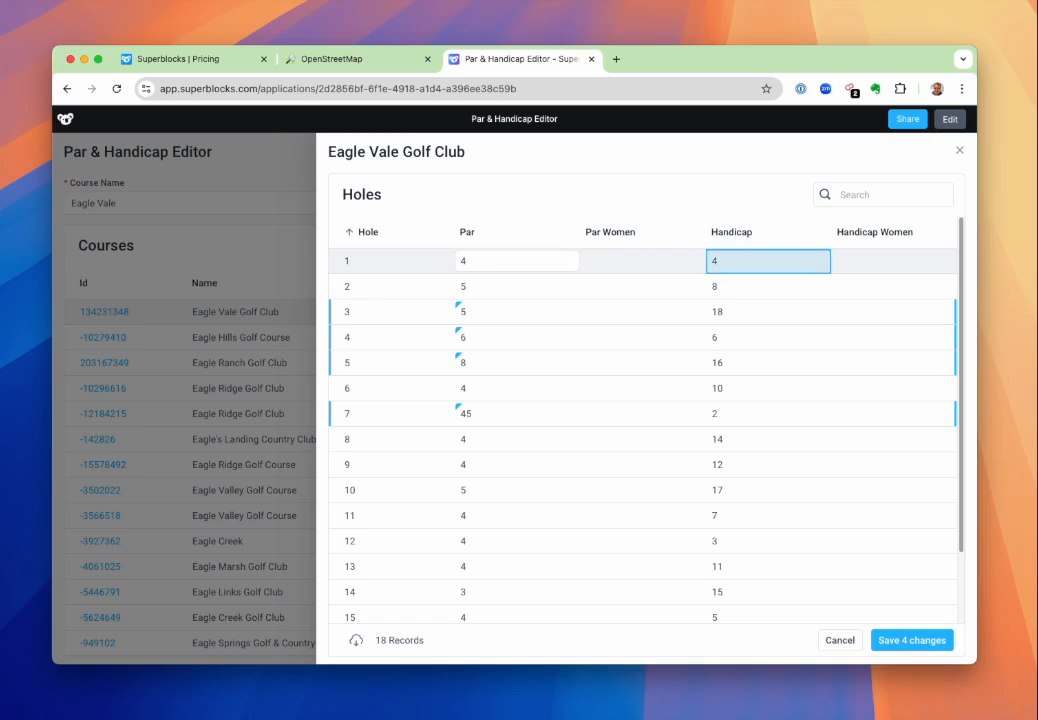
key("Right")
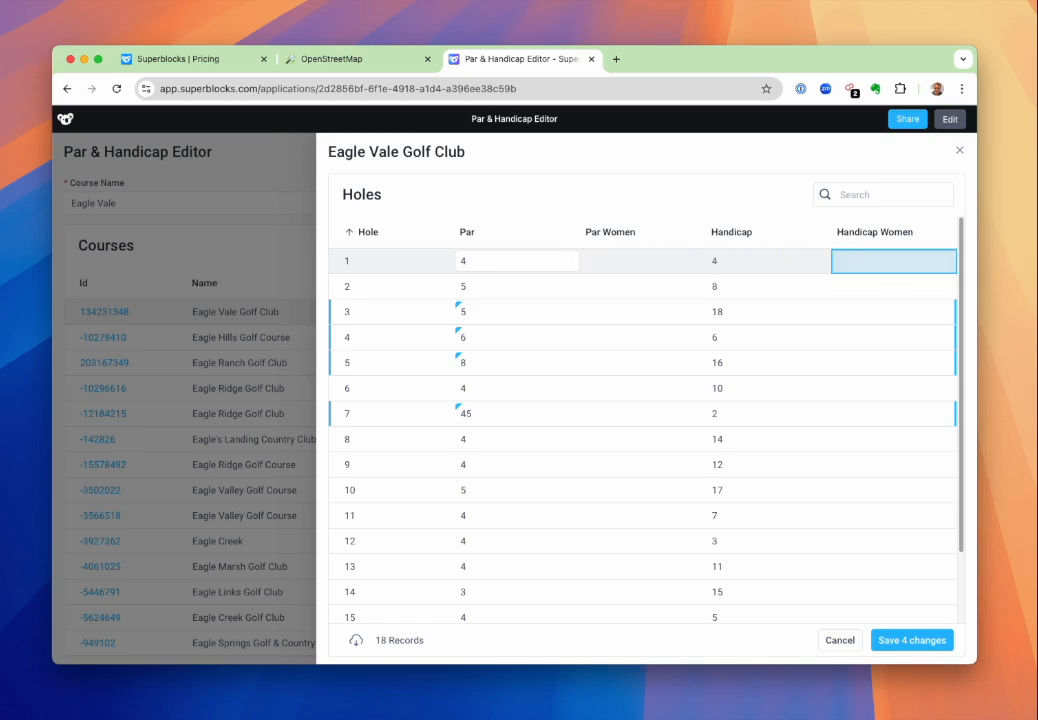